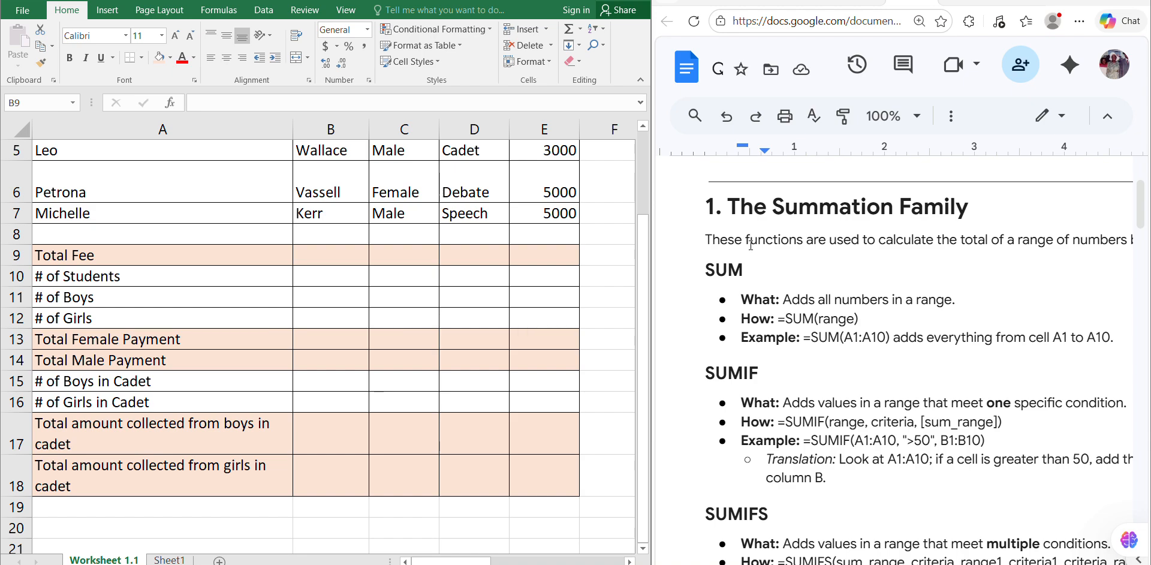
Step: Total the fees in E2:E7 with a SUM formula in the Total Fee cell E9
scroll(813, 260, "down", 3)
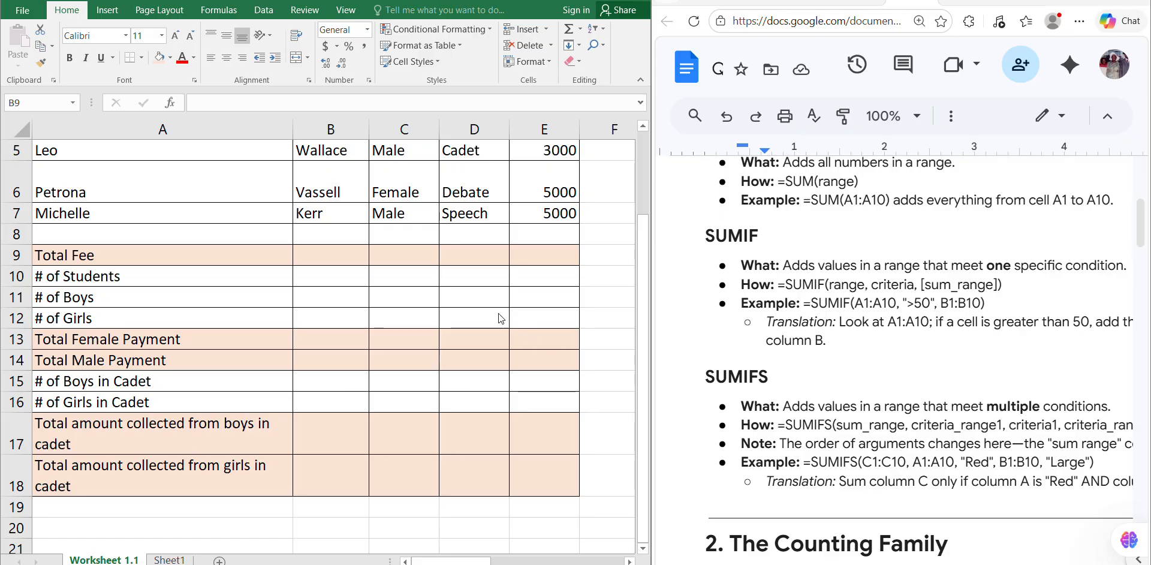
left_click(563, 252)
left_click(562, 252)
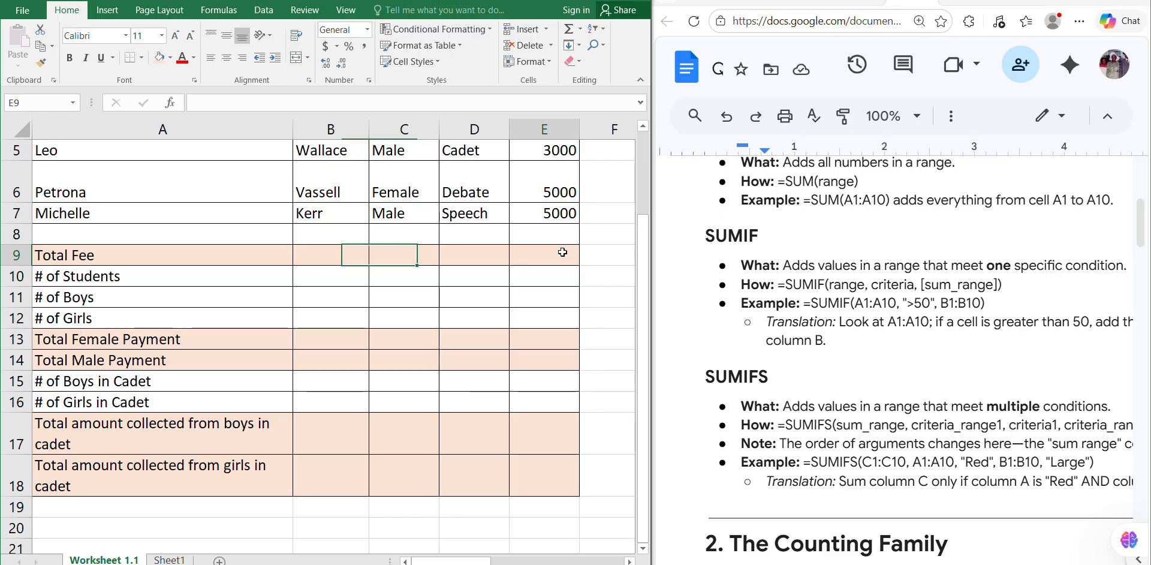
scroll(562, 252, "up", 3)
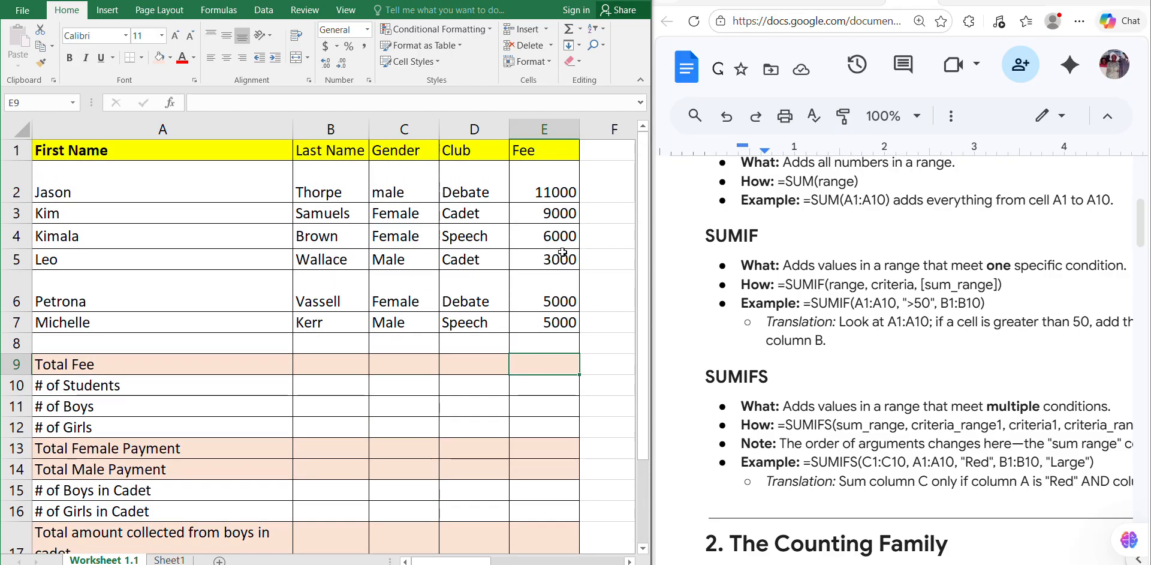
type("=s")
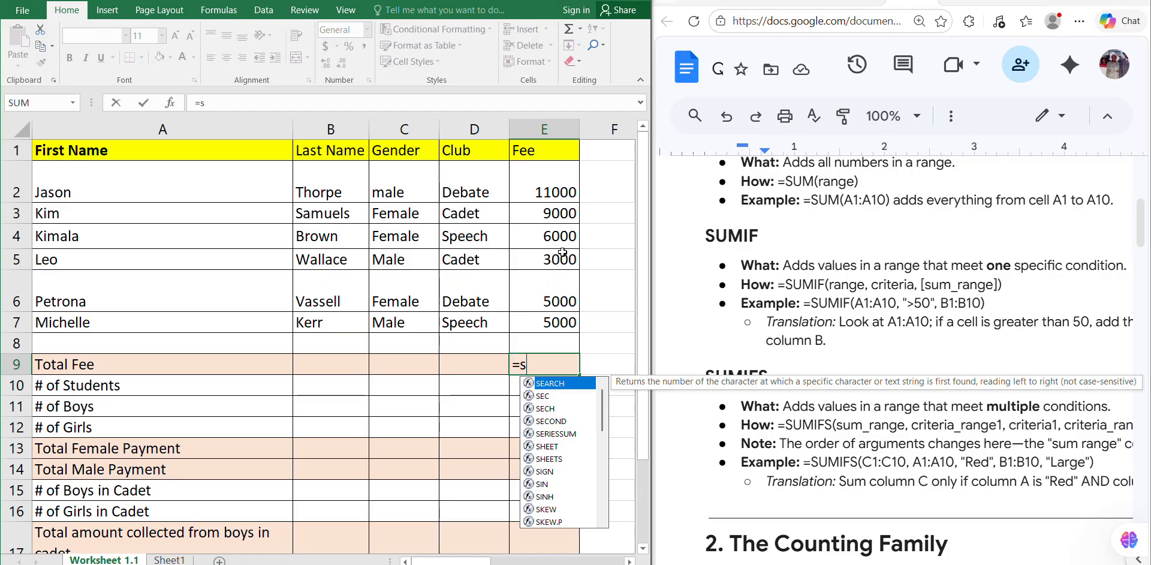
type("um(")
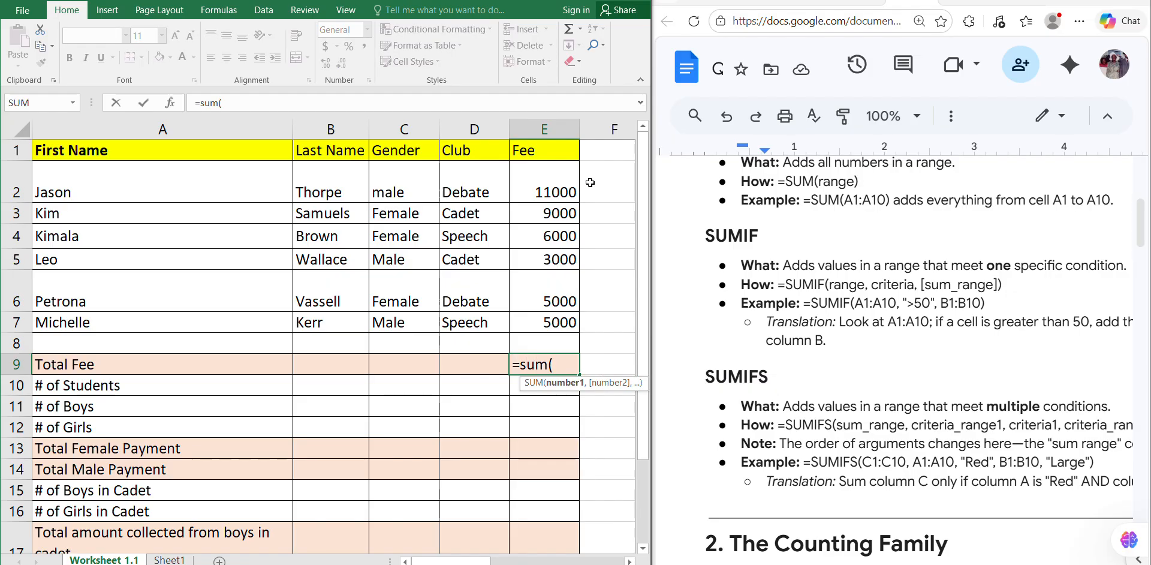
left_click(550, 180)
left_click_drag(549, 181, 534, 326)
type(")")
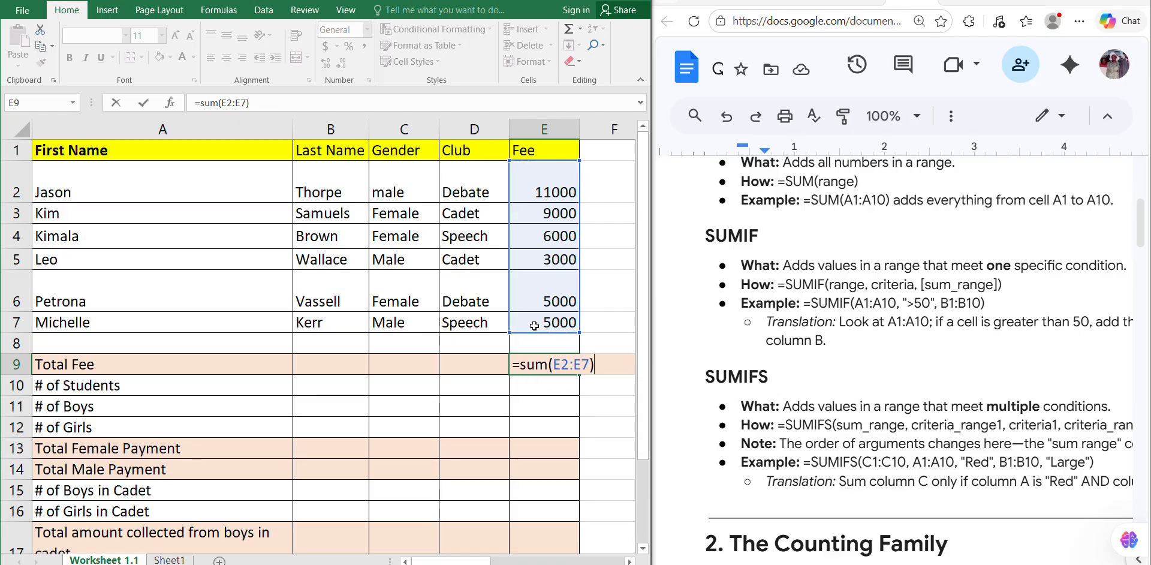
key("Return")
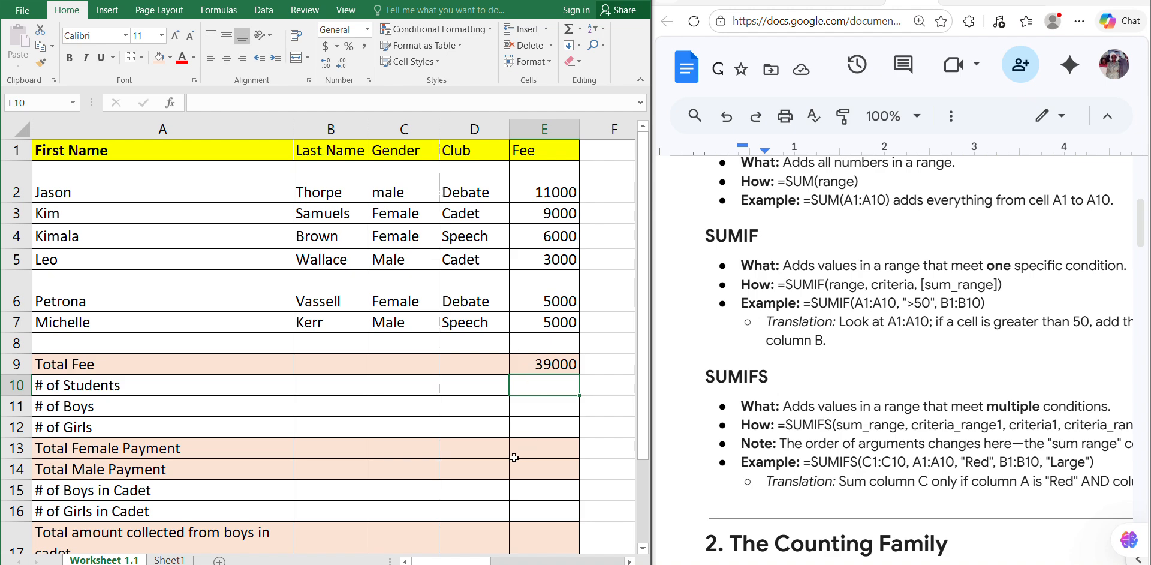
Step: Calculate Total Female Payment in E13 with =SUMIF(C2:C7,"Female",E2:E7)
left_click(529, 451)
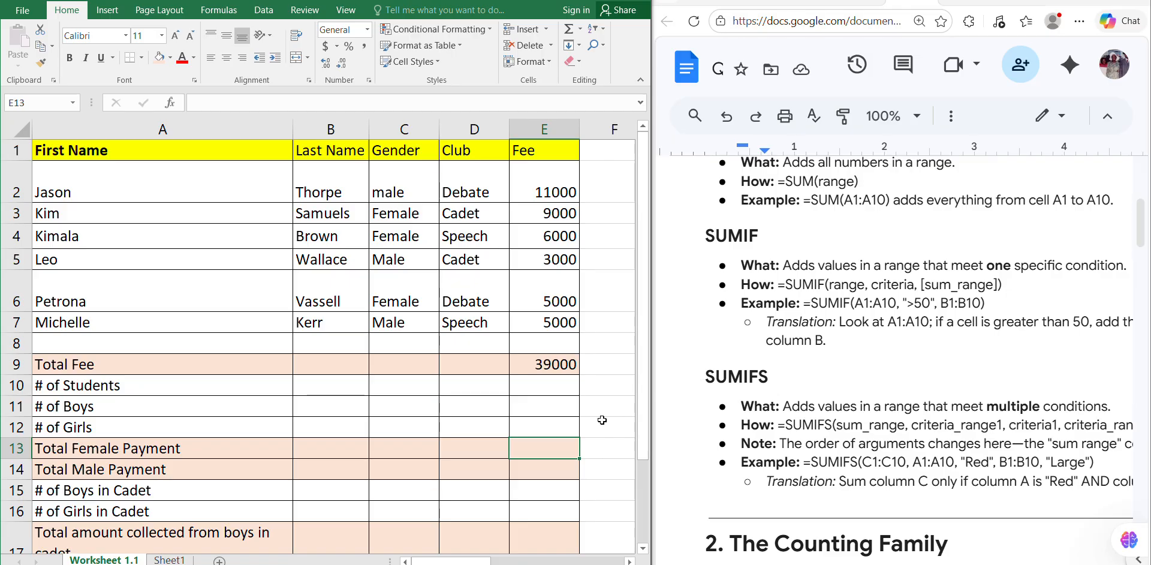
type("=")
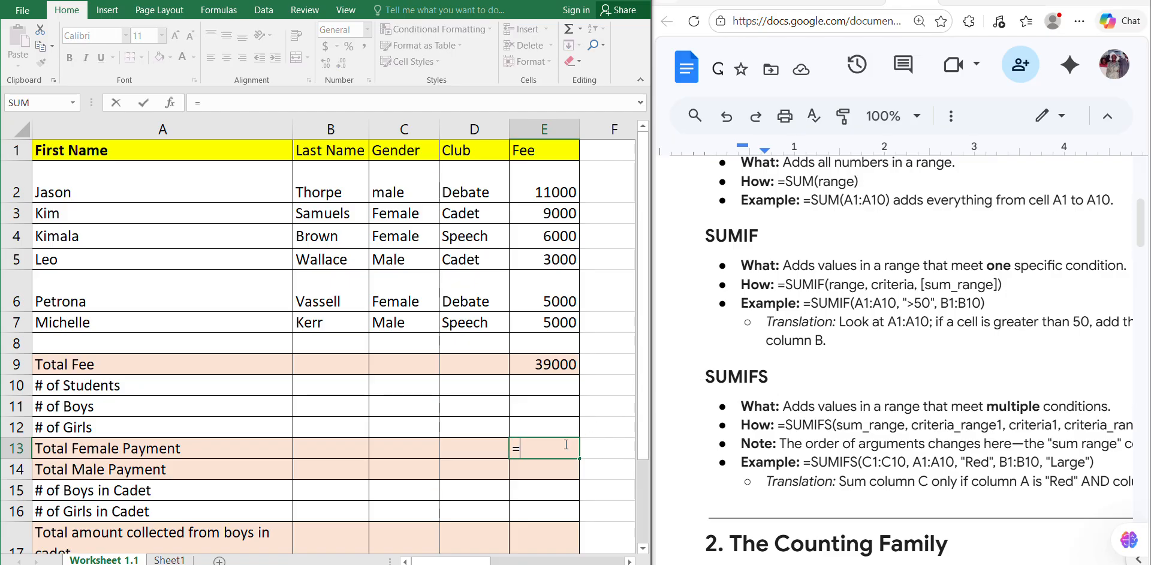
type("sumif")
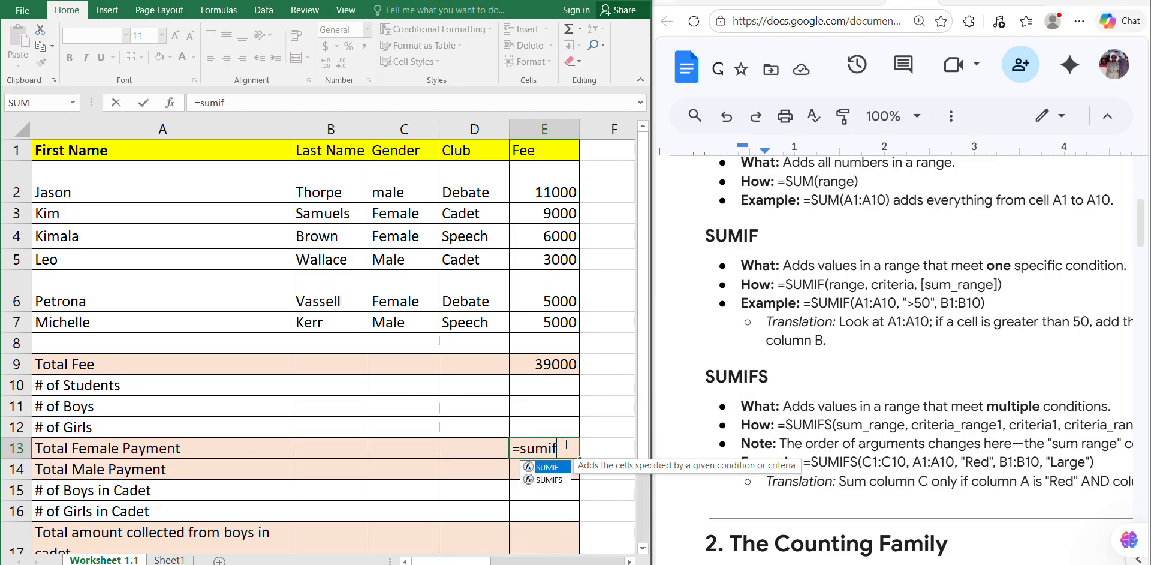
type("(")
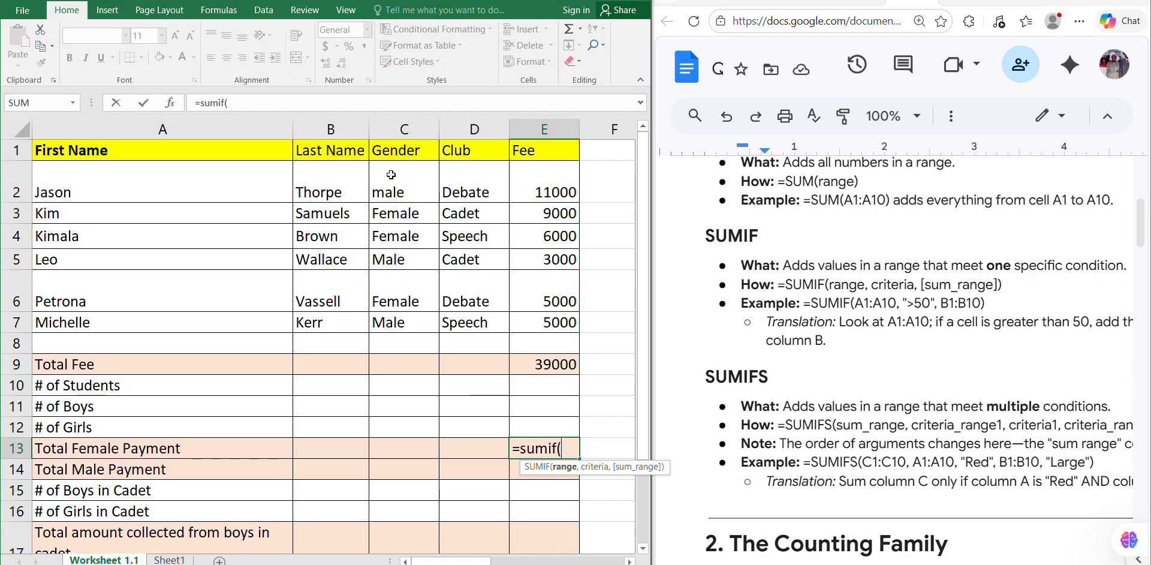
left_click_drag(382, 178, 395, 322)
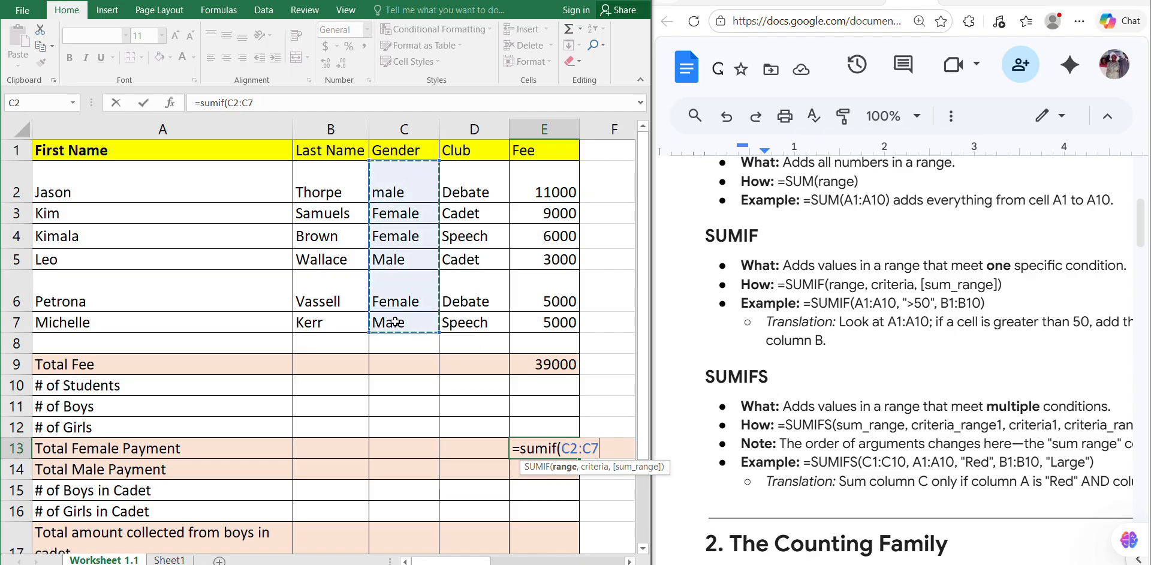
type(",")
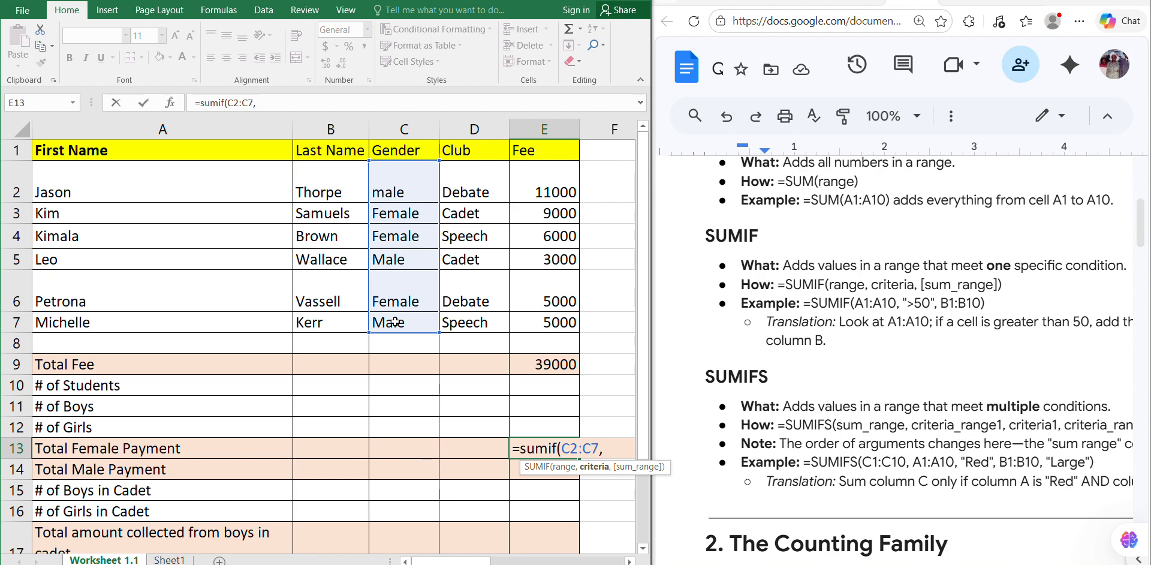
type("\"Fema")
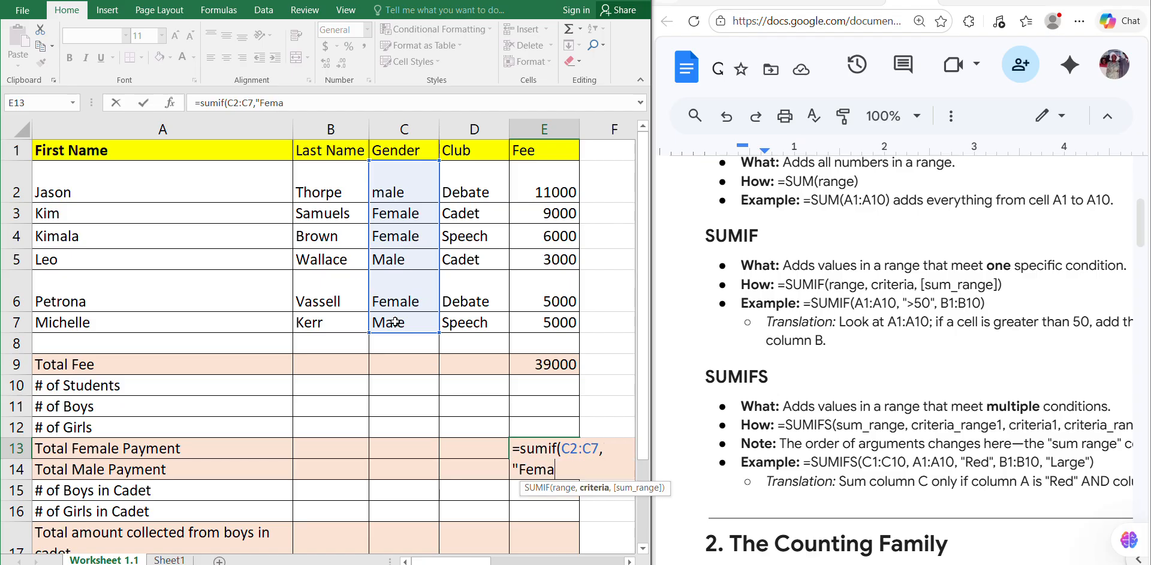
type("le\",")
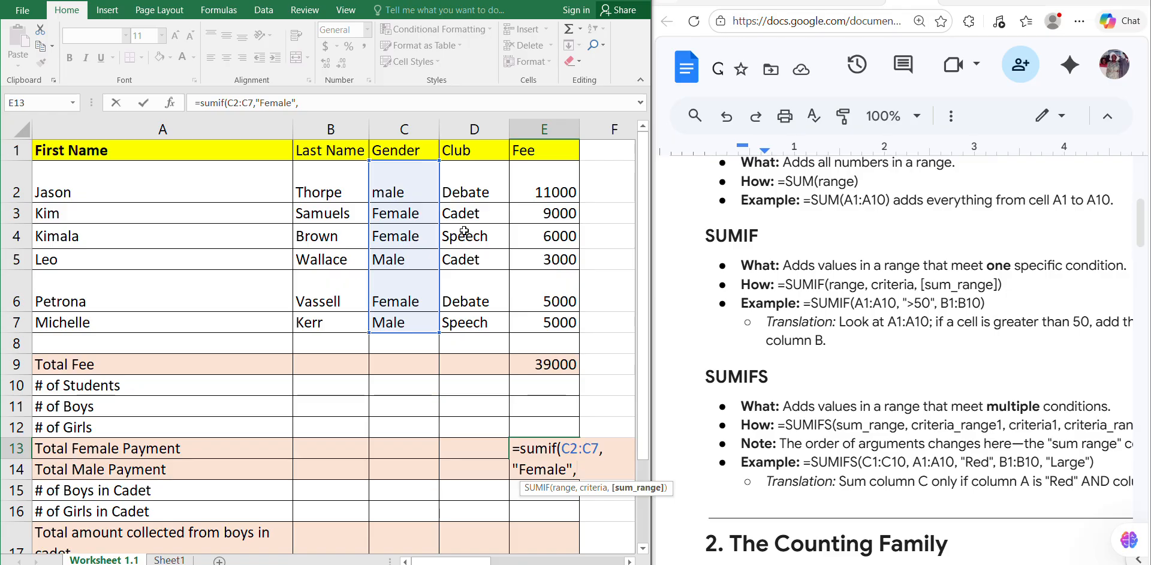
left_click_drag(551, 175, 551, 327)
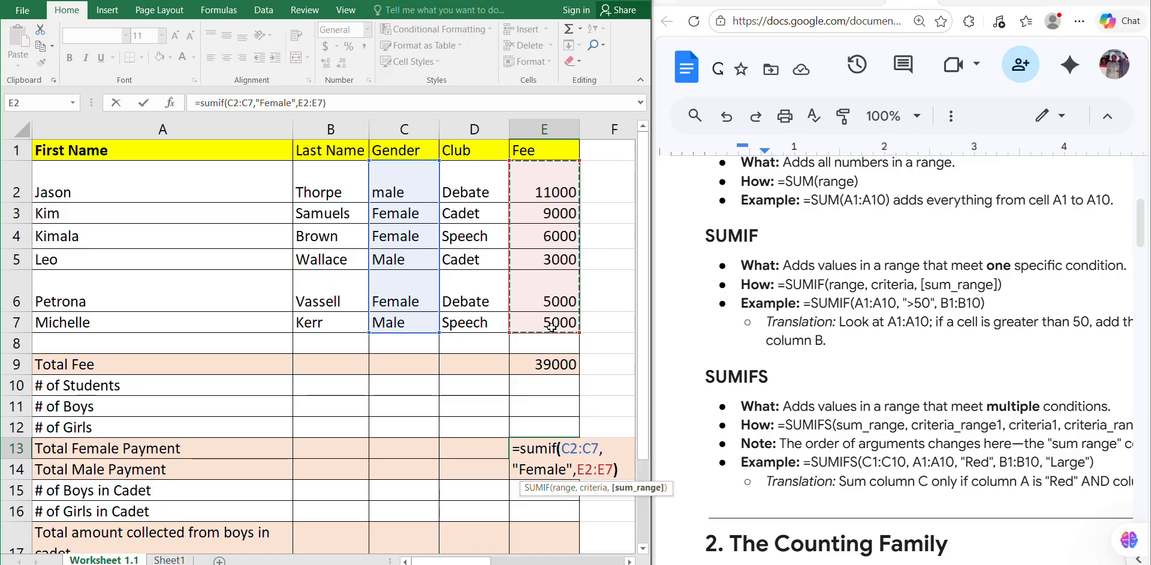
type(")")
key("Return")
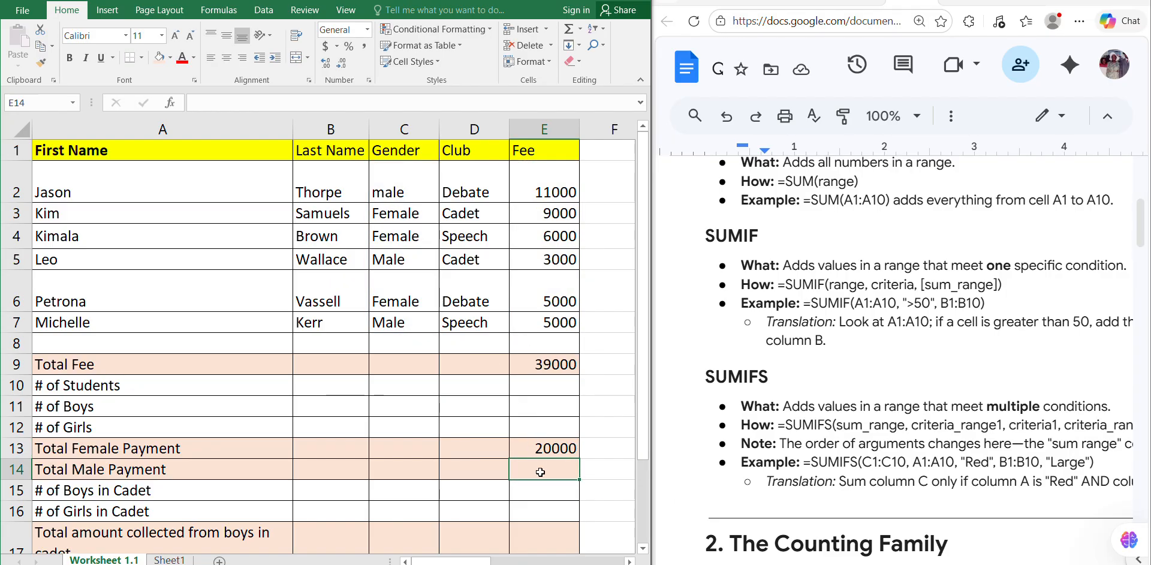
Step: Enter a "?" placeholder for Total Male Payment in E14 and review the SUMIF formula in E13
type("?")
key("Return")
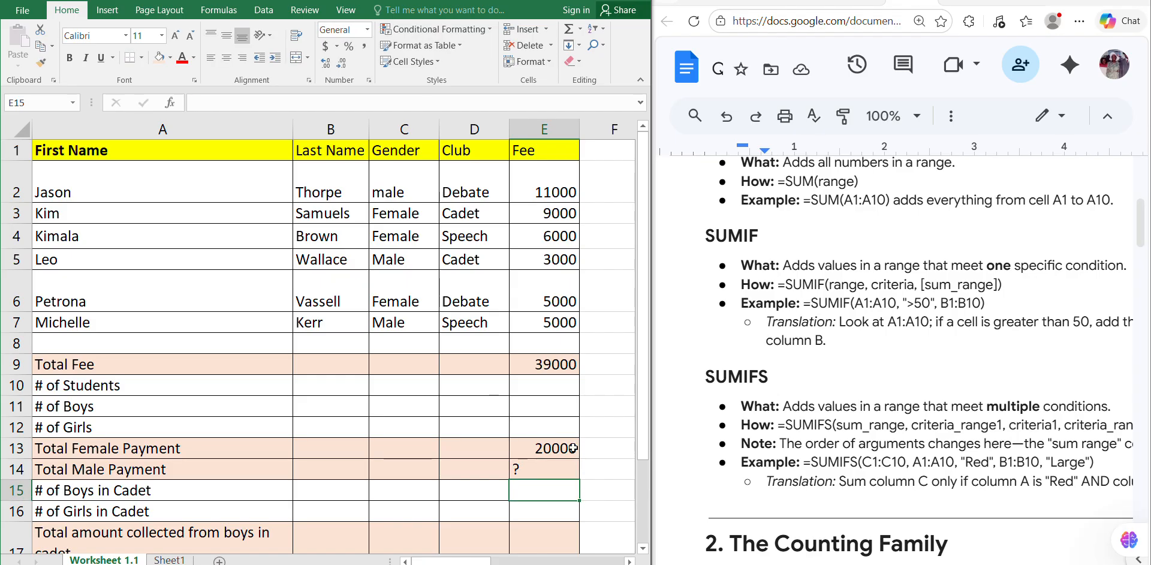
left_click(566, 449)
double_click(567, 449)
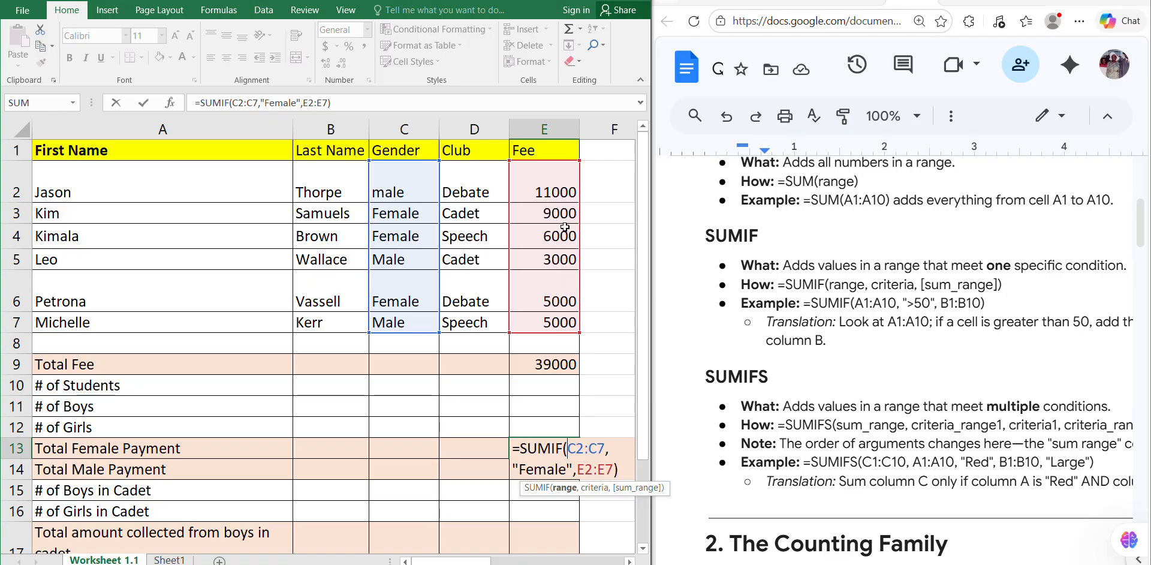
key("Return")
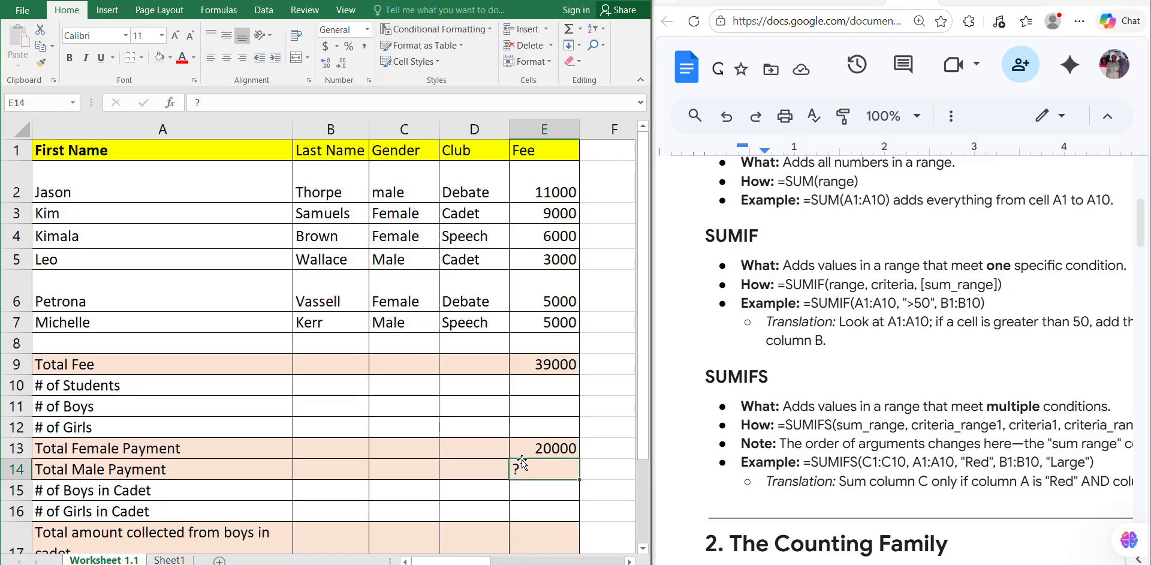
Step: Start a SUMIFS formula in E17 for the amount collected from boys in cadet, with E2:E7 as the sum range
left_click(557, 528)
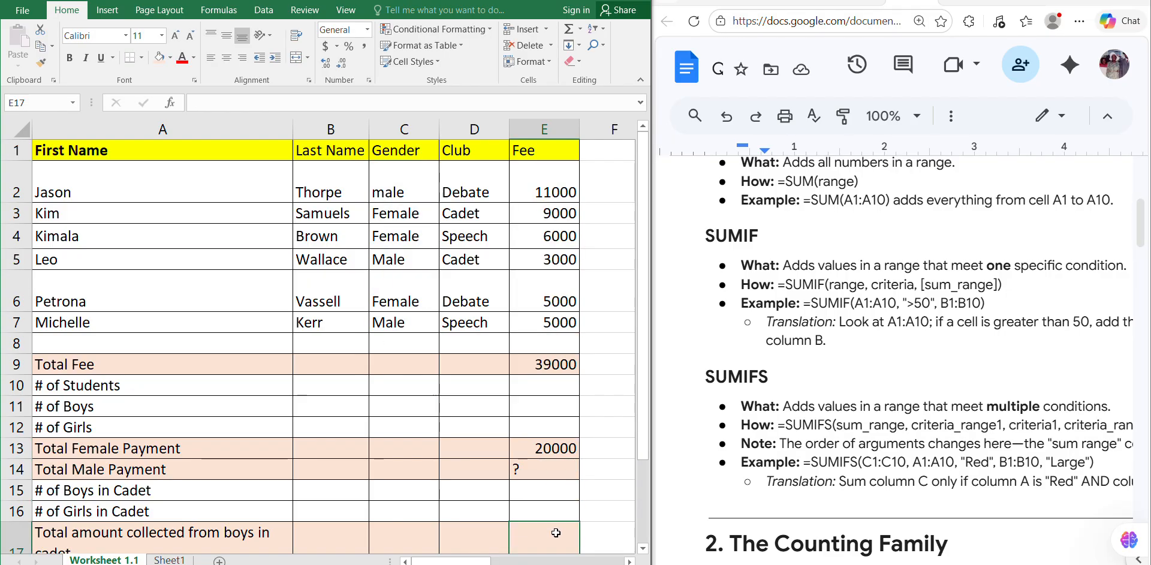
scroll(555, 532, "down", 1)
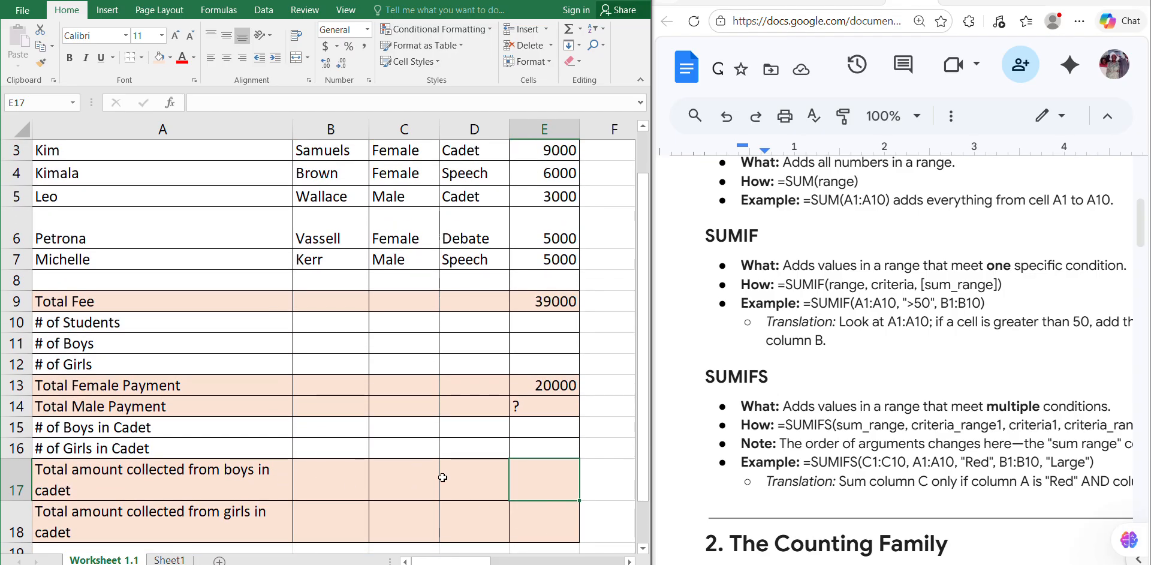
scroll(342, 243, "up", 1)
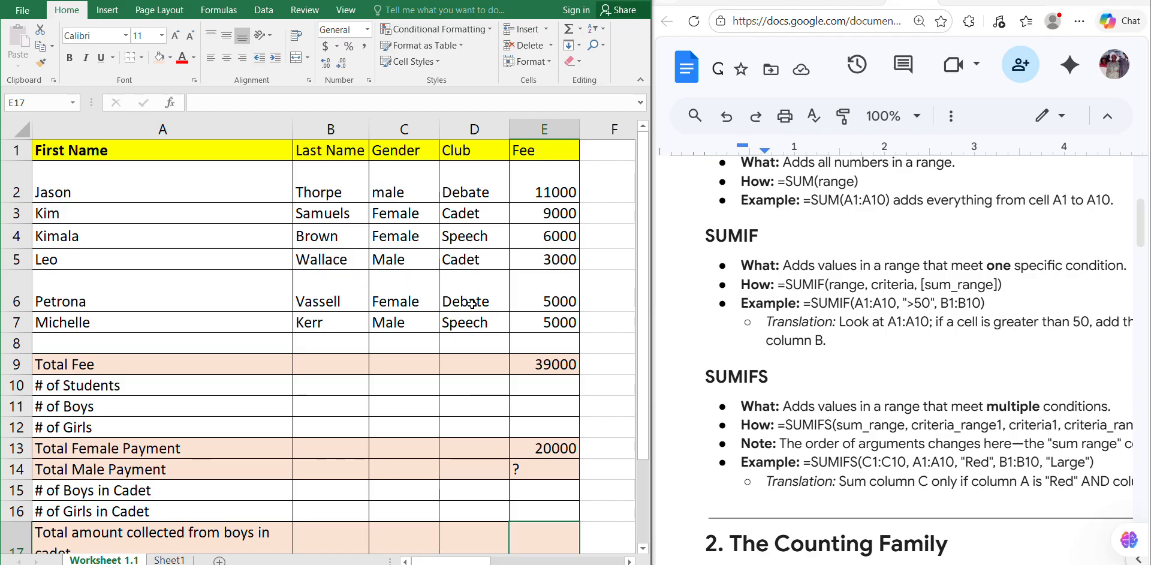
scroll(471, 304, "down", 2)
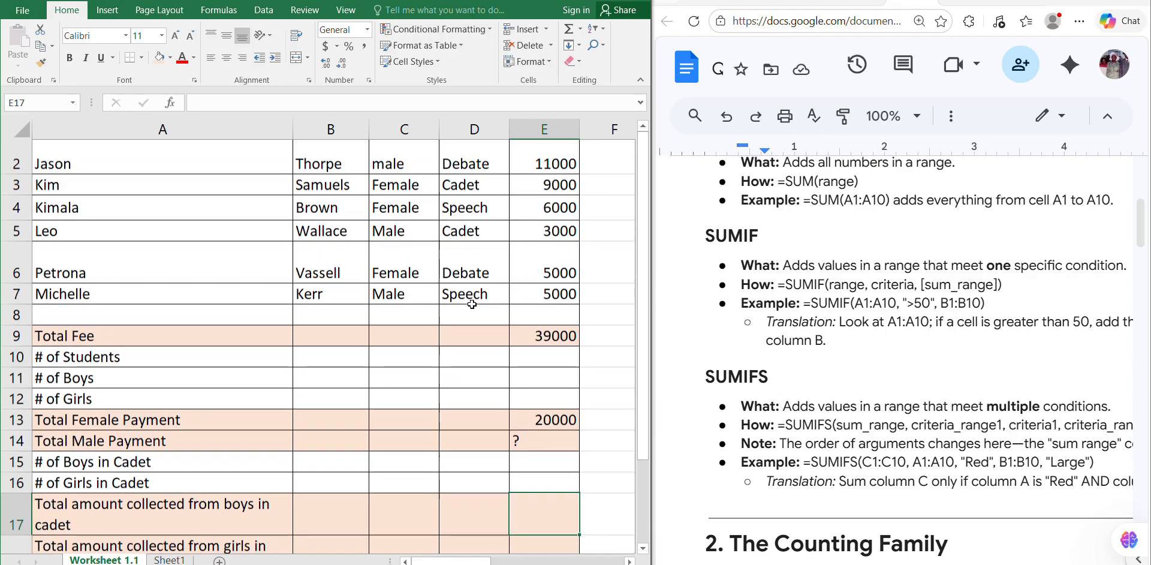
scroll(471, 301, "up", 2)
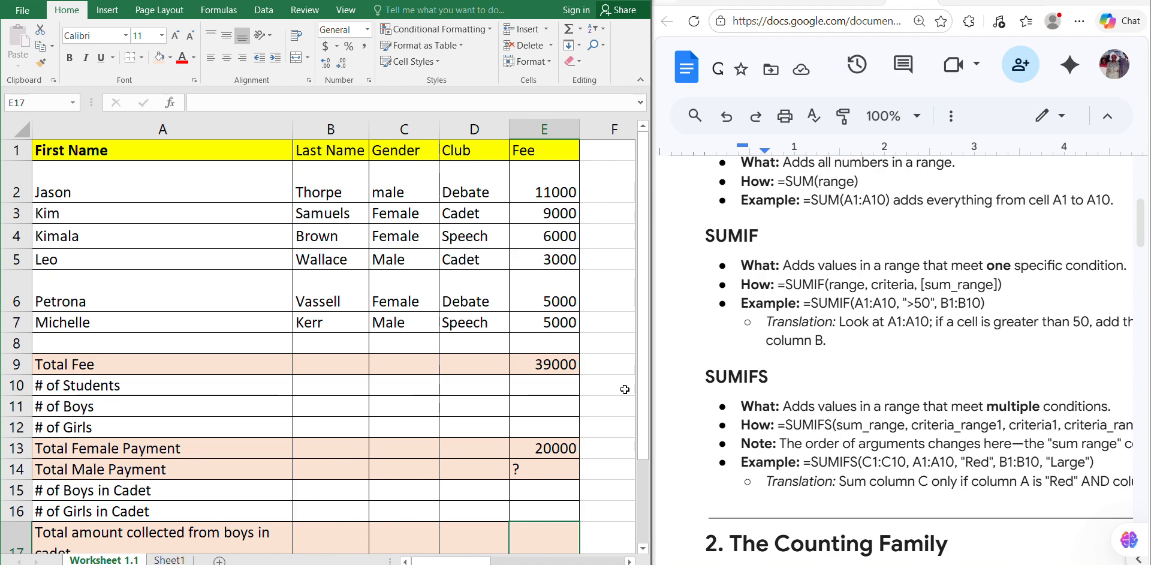
scroll(499, 463, "down", 1)
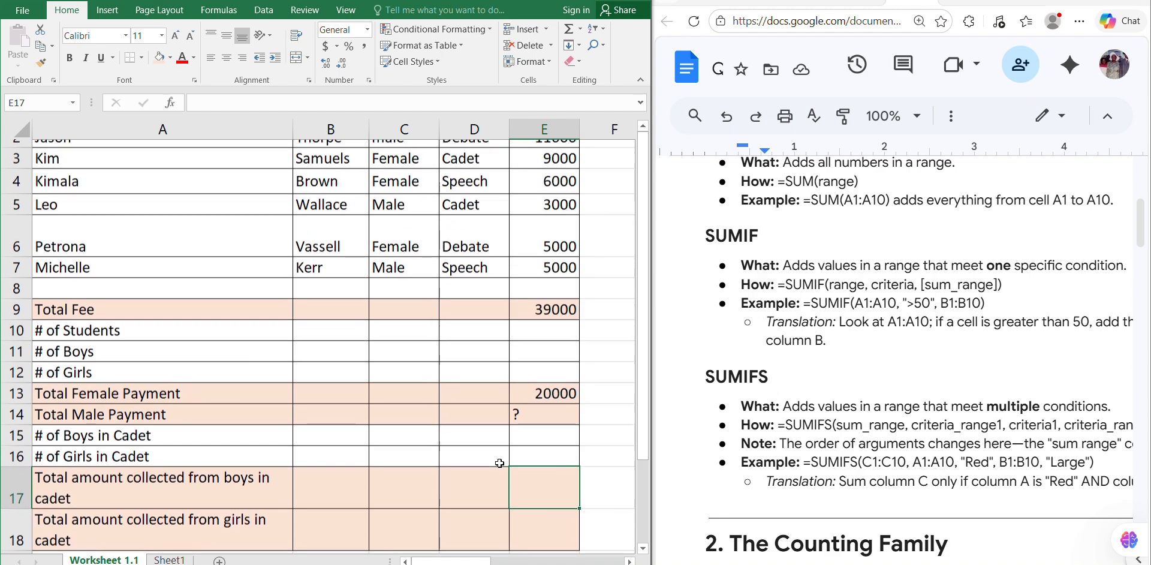
scroll(501, 463, "down", 1)
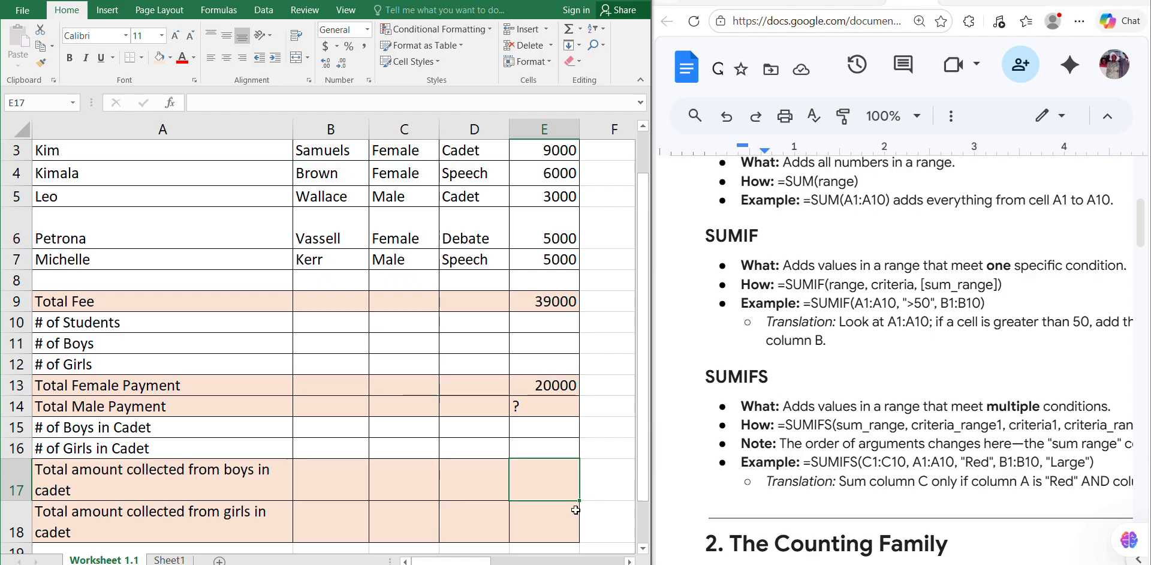
double_click(546, 476)
type("=su")
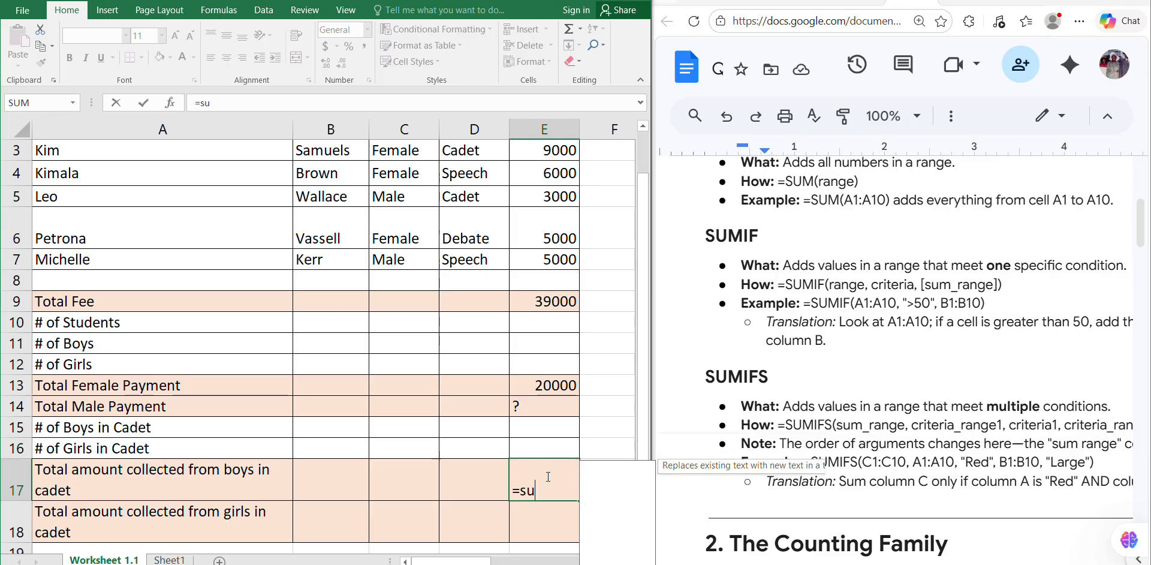
type("mifs")
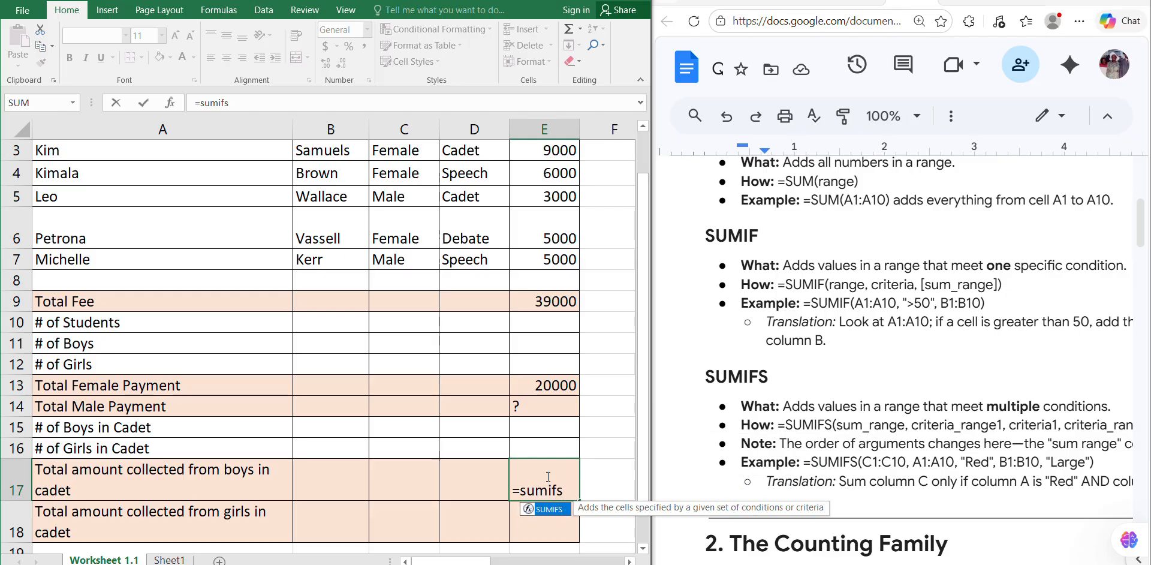
type("(")
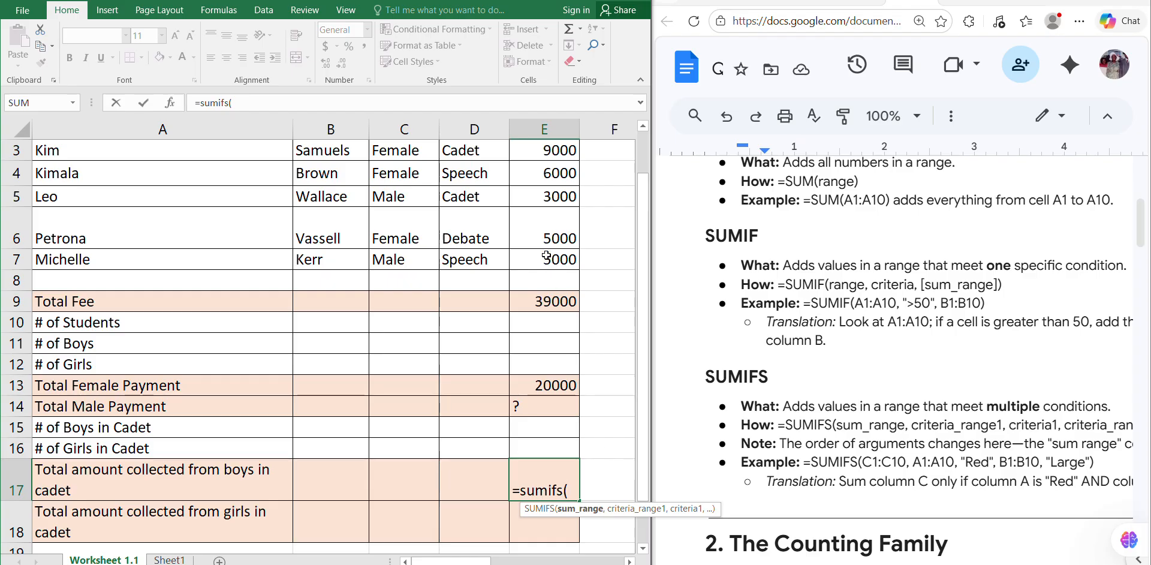
scroll(549, 261, "up", 2)
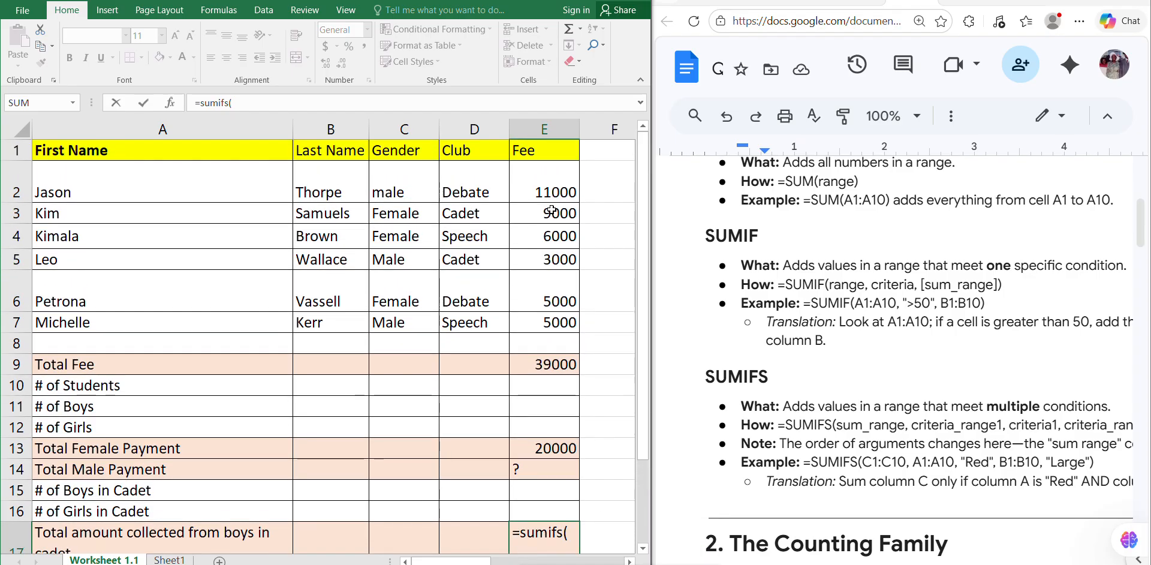
left_click_drag(553, 180, 555, 329)
type(",")
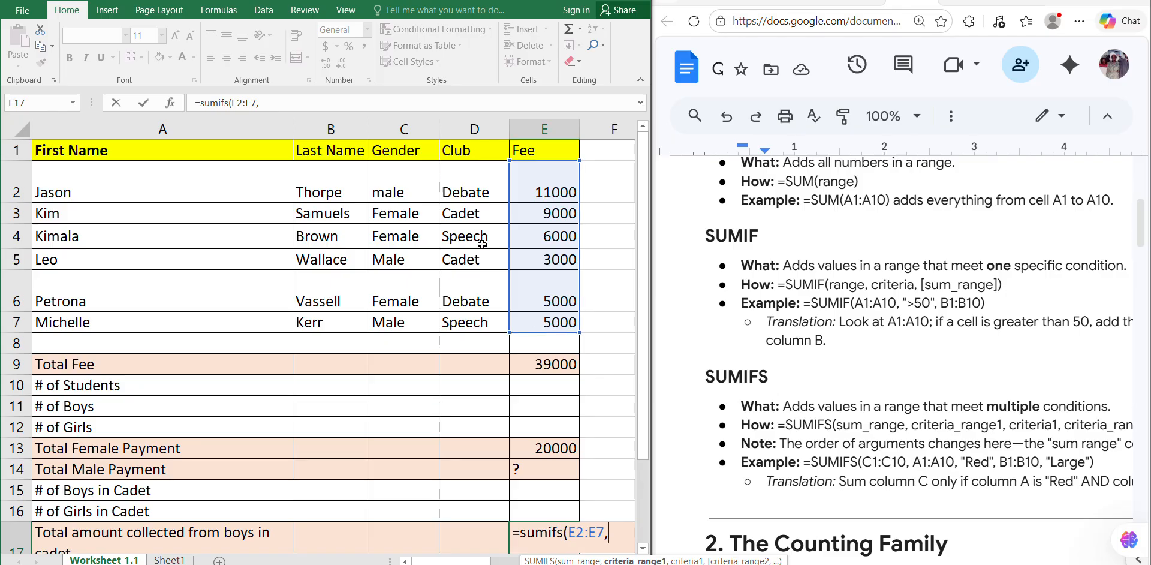
Step: Complete the SUMIFS formula in E17 with the criteria C2:C7 equal to "Male" and D2:D7 equal to "Cadet"
left_click_drag(388, 181, 386, 321)
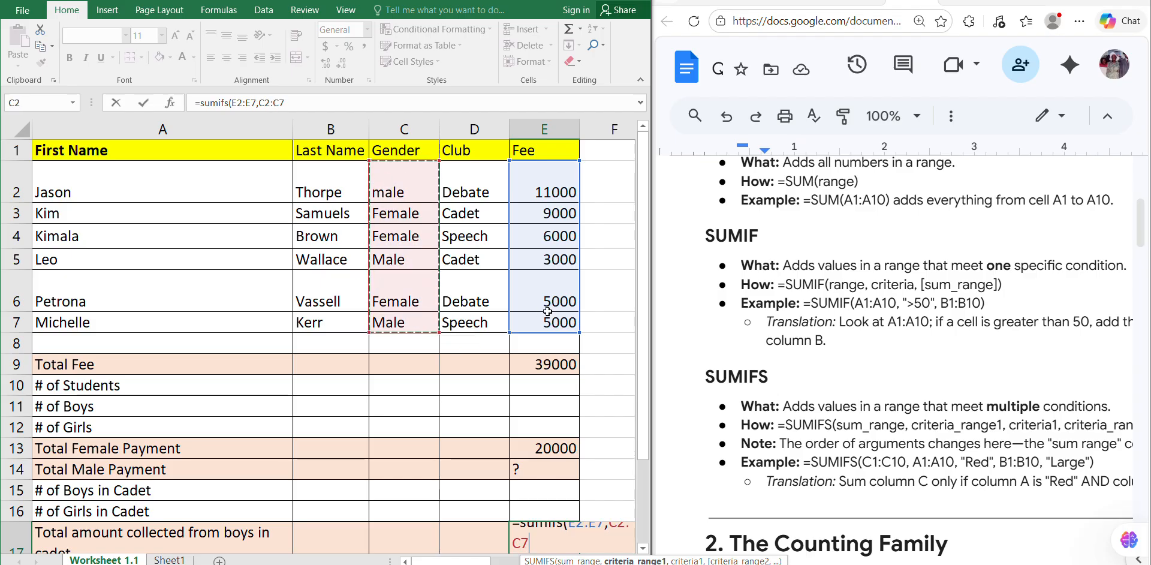
left_click(361, 103)
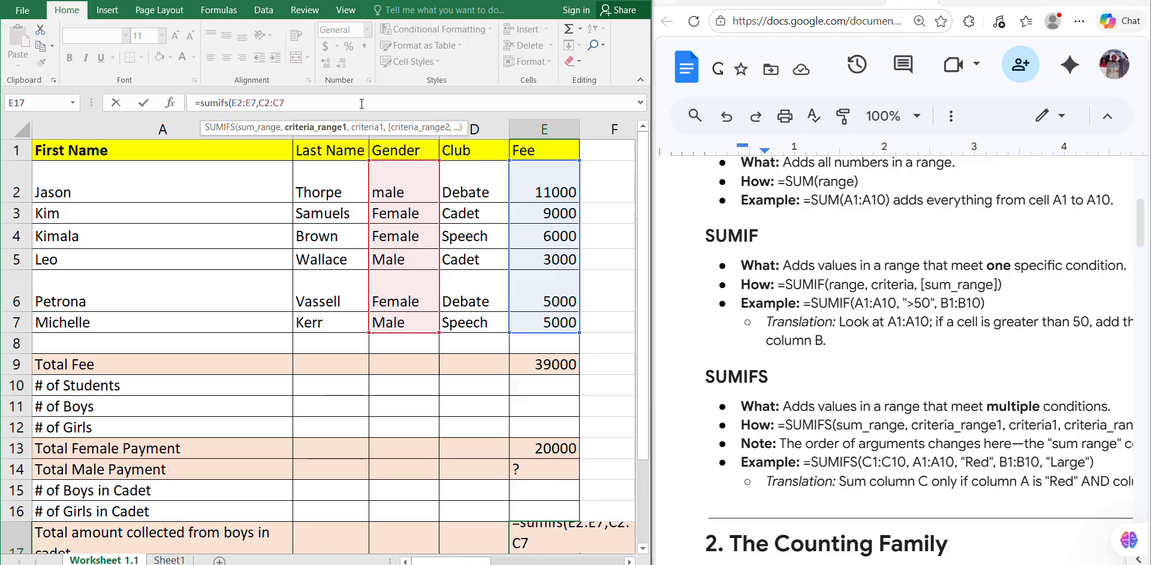
type(",")
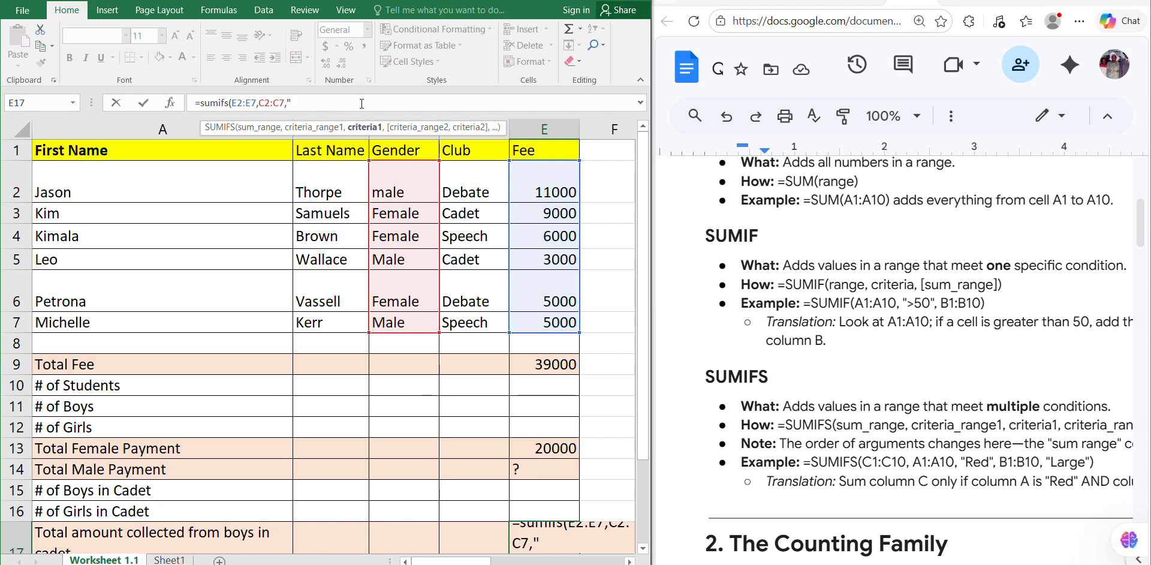
type("\"Male\",")
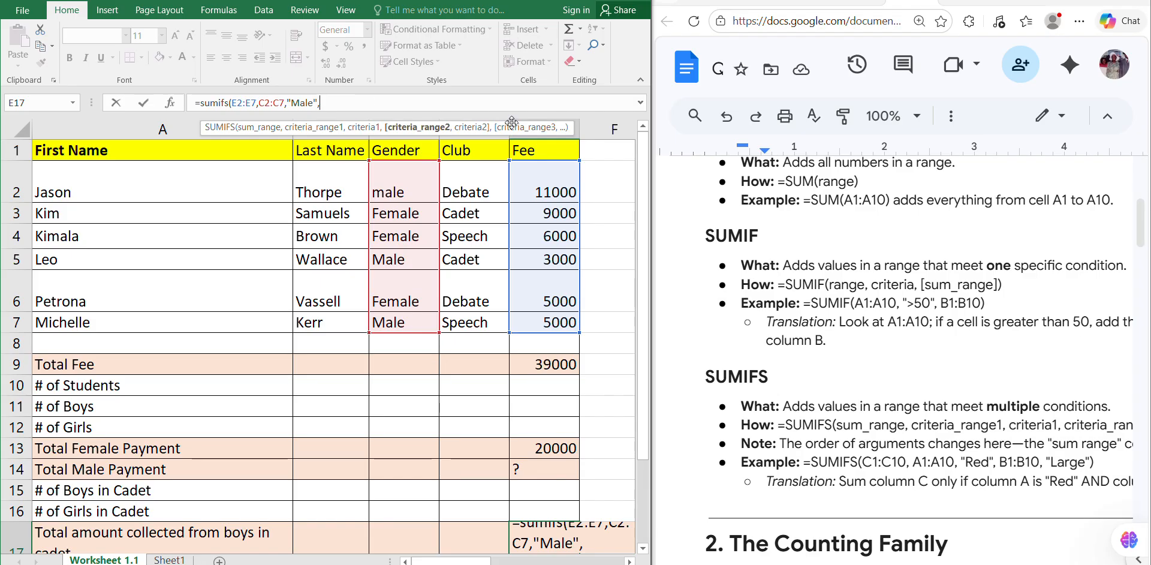
left_click_drag(452, 196, 481, 326)
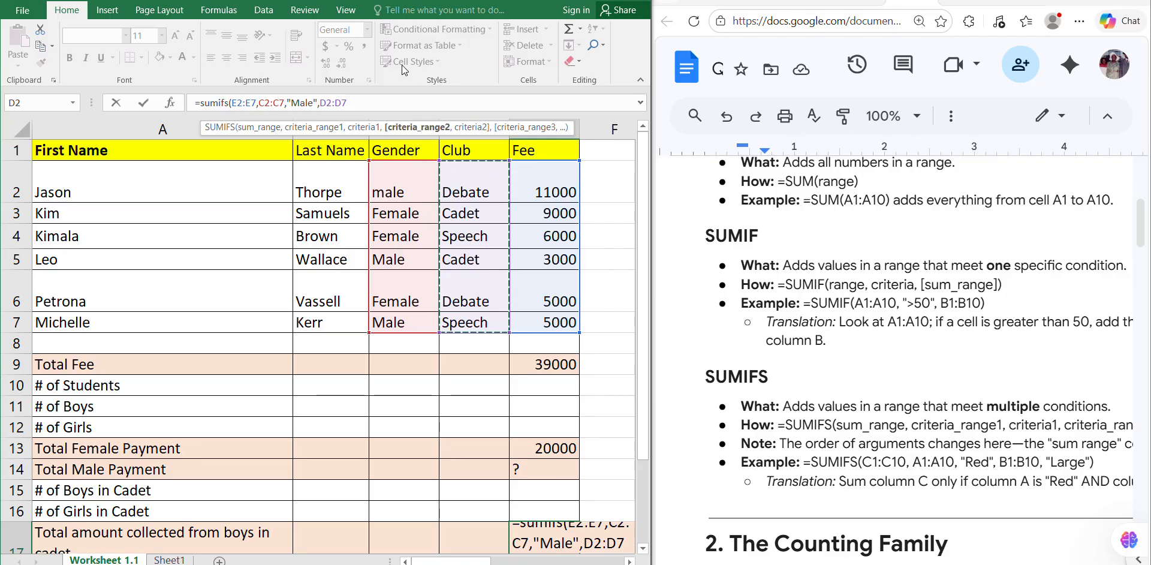
type(",\"Cadet")
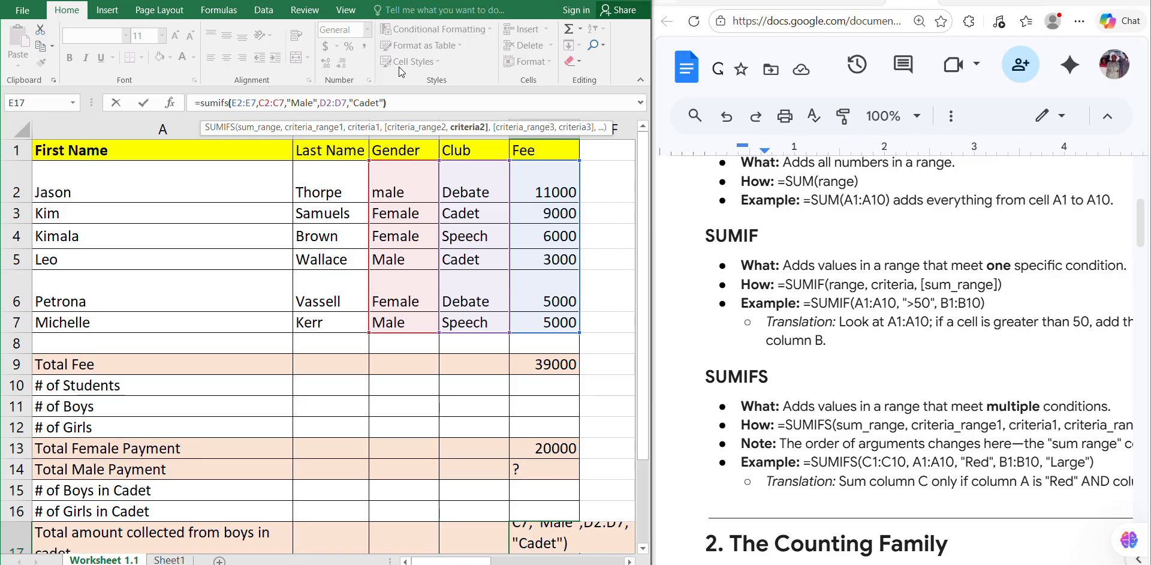
key("Return")
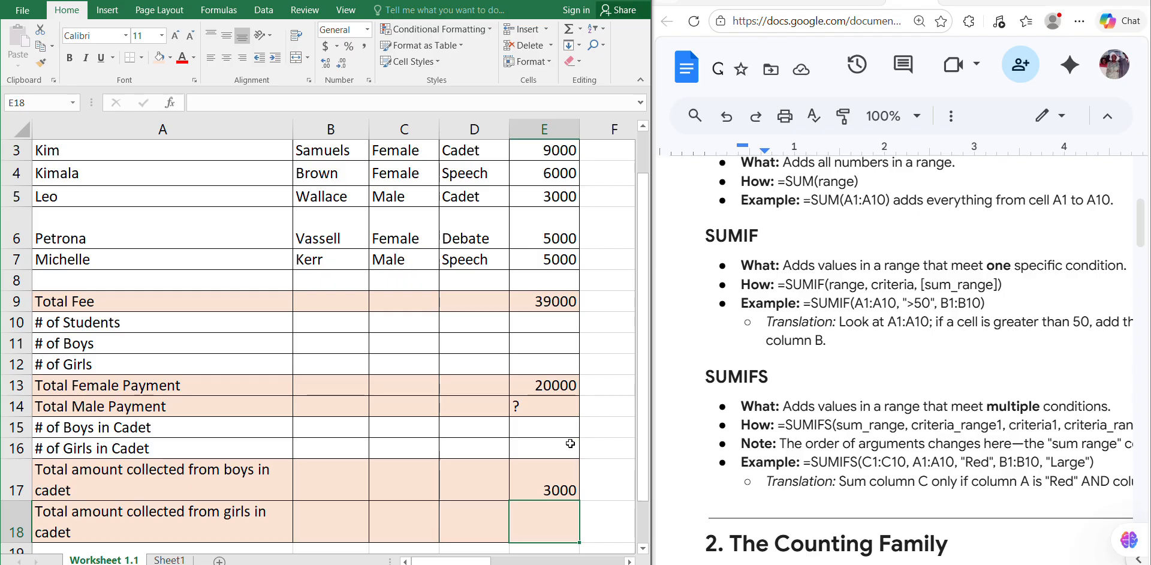
left_click(560, 471)
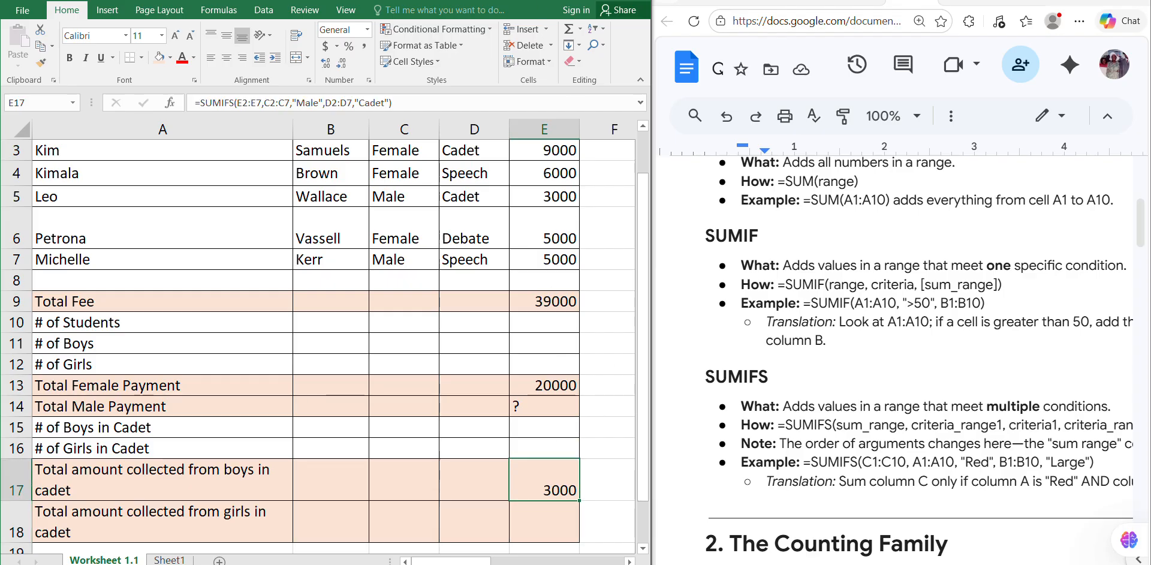